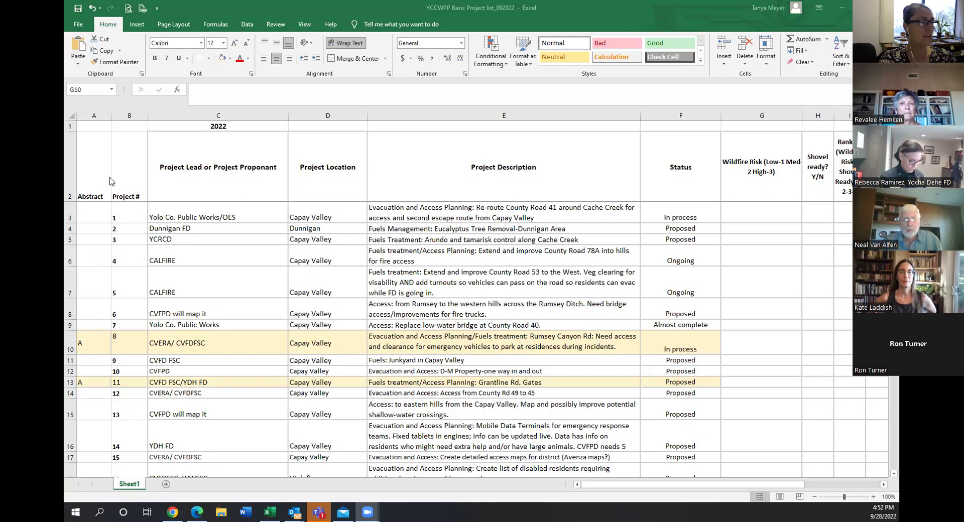
# Go over the project list's Project #, Project Description and Status headings, plus the highlighted Rumsey Canyon Rd description
pyautogui.click(129, 188)
pyautogui.click(135, 188)
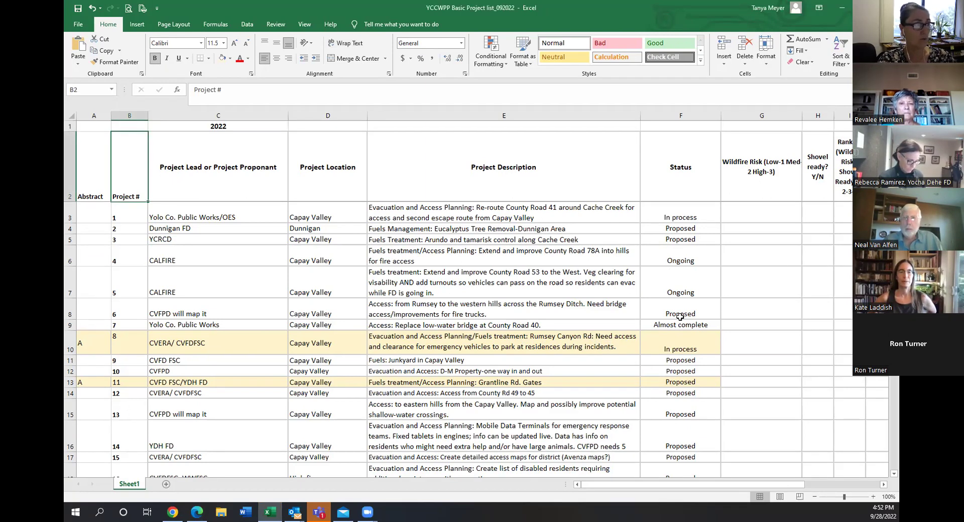
pyautogui.click(317, 167)
pyautogui.click(392, 171)
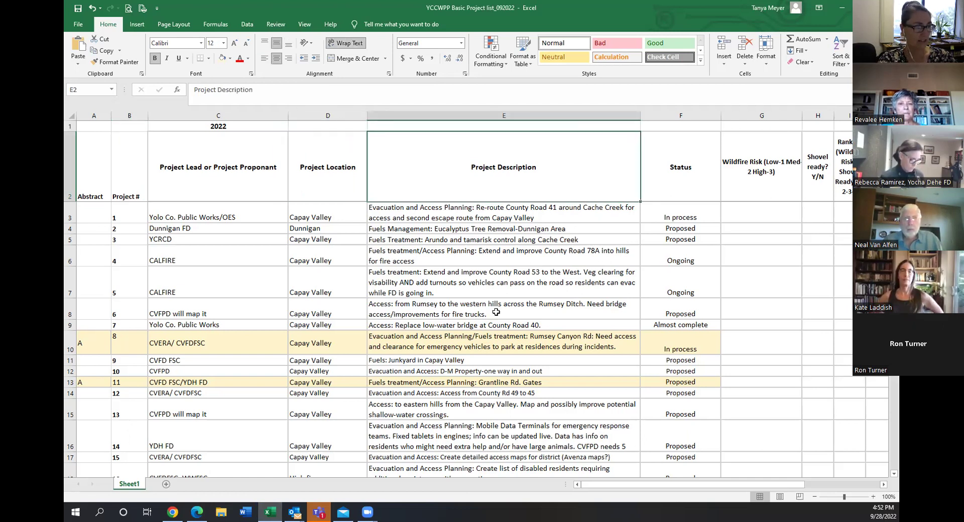
pyautogui.click(555, 346)
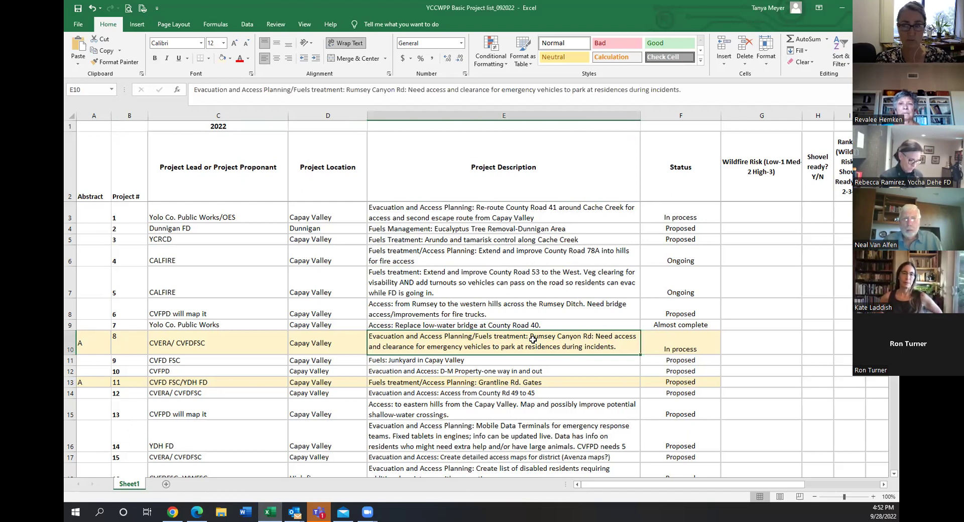
pyautogui.click(690, 178)
# Widen the Project Type and Funding Range columns slightly, then return to the start of the project list
pyautogui.moveTo(781, 484); pyautogui.dragTo(841, 486)
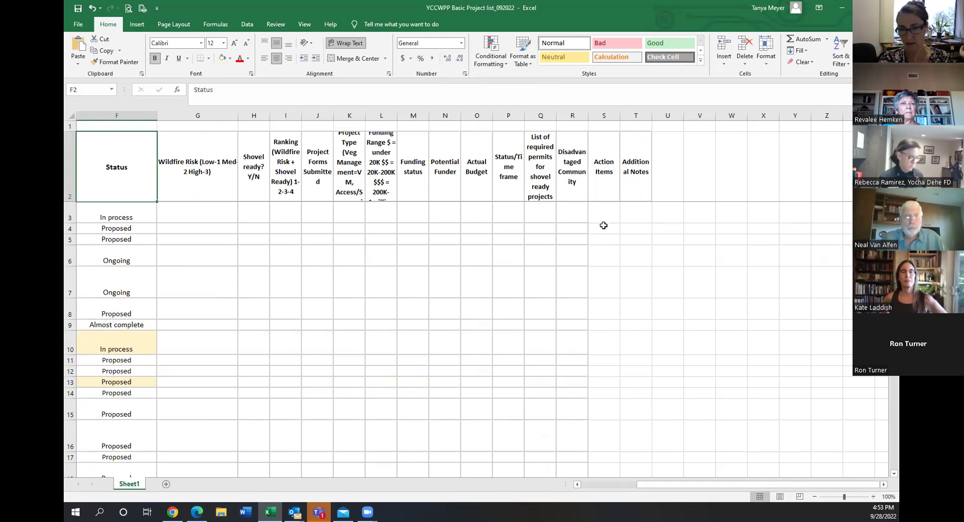
pyautogui.moveTo(396, 115); pyautogui.dragTo(370, 116)
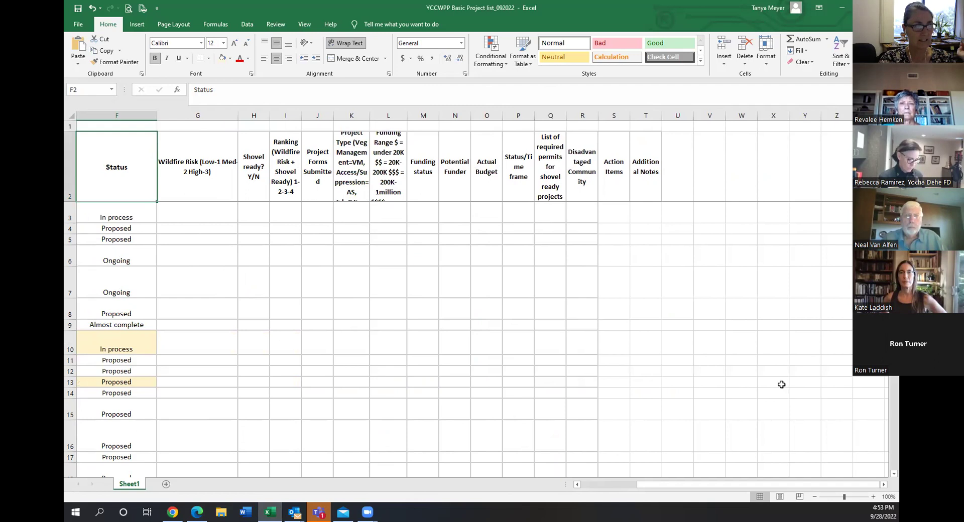
pyautogui.moveTo(759, 487); pyautogui.dragTo(654, 485)
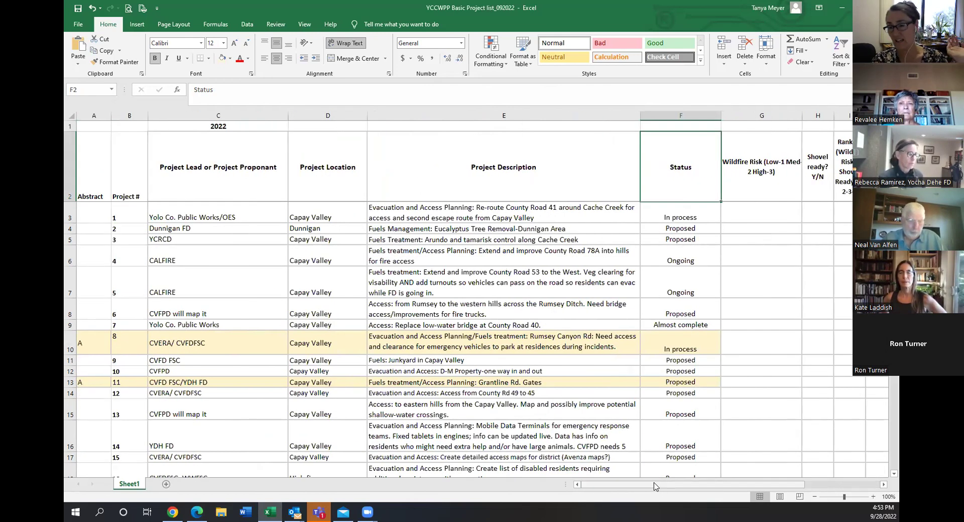
# Sort the project list alphabetically by Project Location in ascending order and look through the sorted rows
pyautogui.click(309, 210)
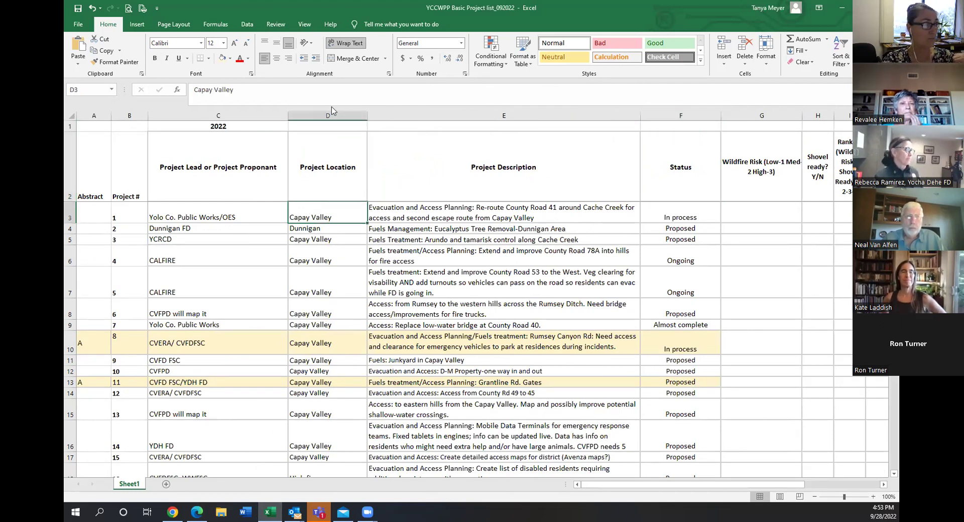
pyautogui.click(247, 25)
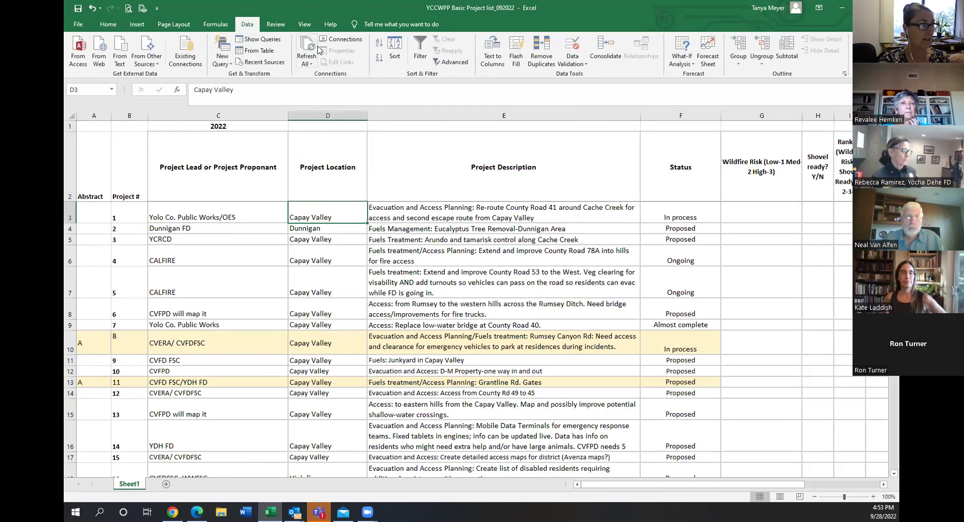
pyautogui.click(379, 43)
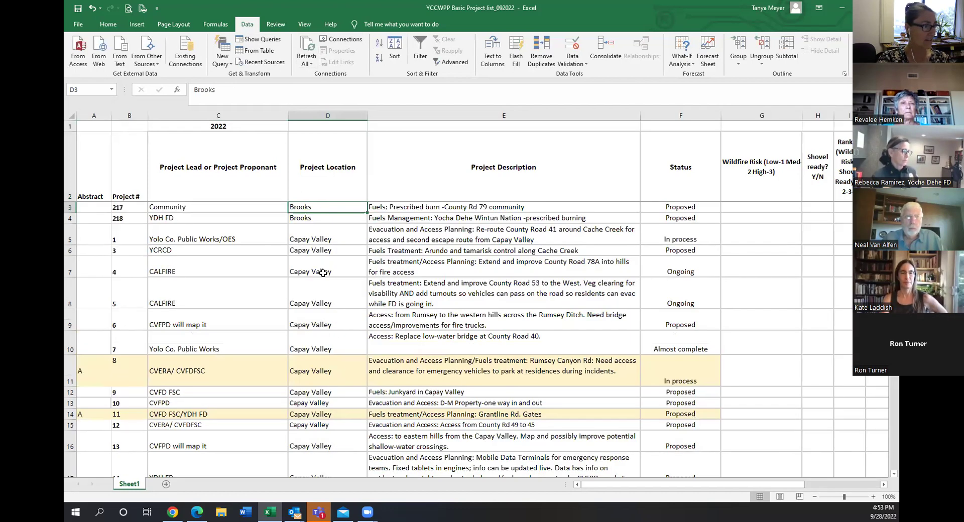
pyautogui.scroll(-4, 322, 321)
pyautogui.scroll(4, 320, 363)
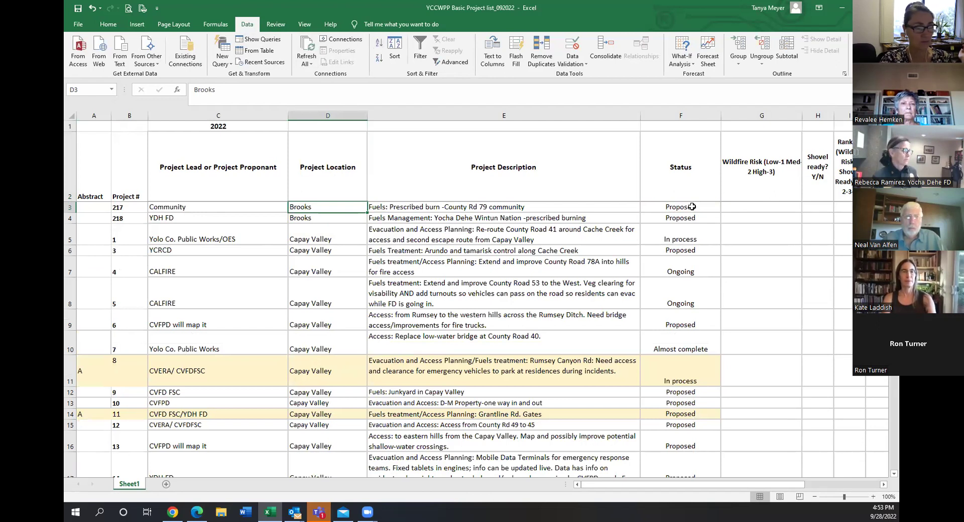
# Check the first few project descriptions, then sort the project list by Project Description from A to Z
pyautogui.click(418, 207)
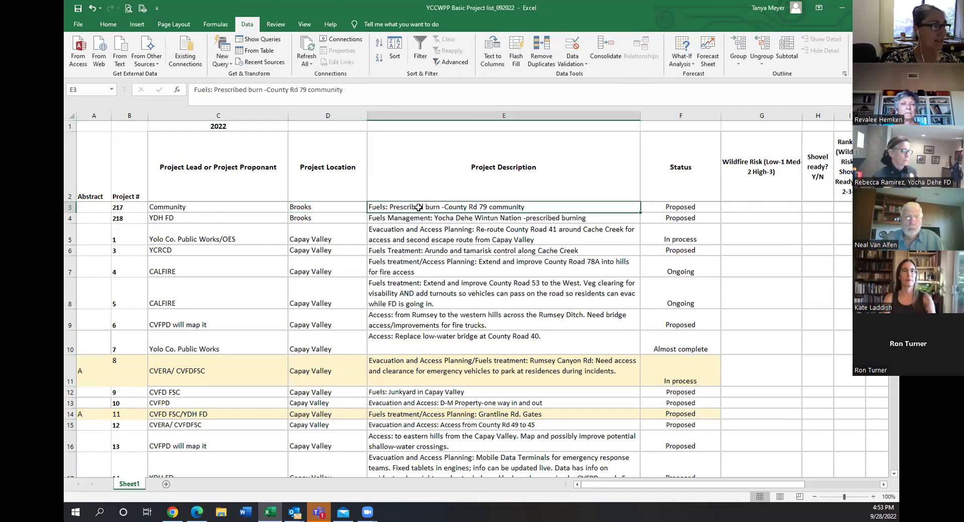
pyautogui.click(380, 219)
pyautogui.click(383, 230)
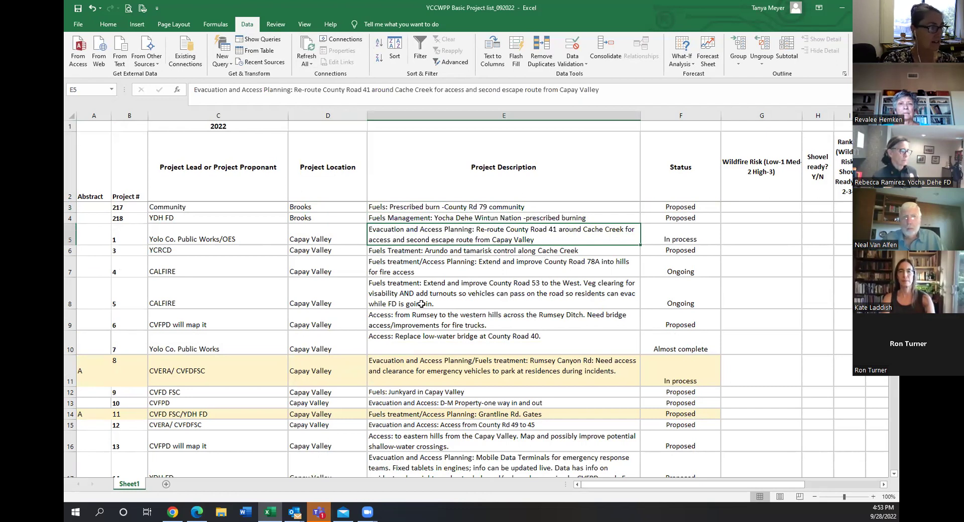
pyautogui.scroll(-3, 443, 421)
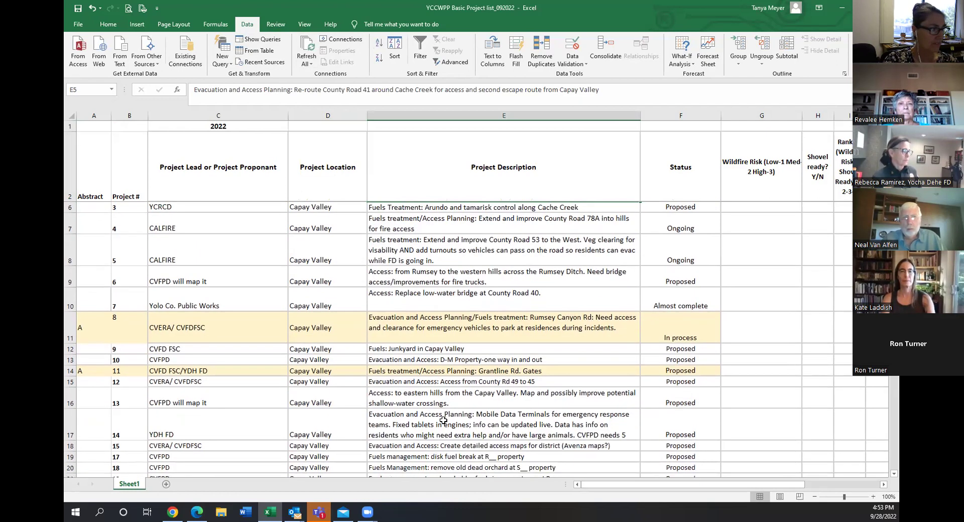
pyautogui.scroll(3, 502, 318)
pyautogui.click(477, 160)
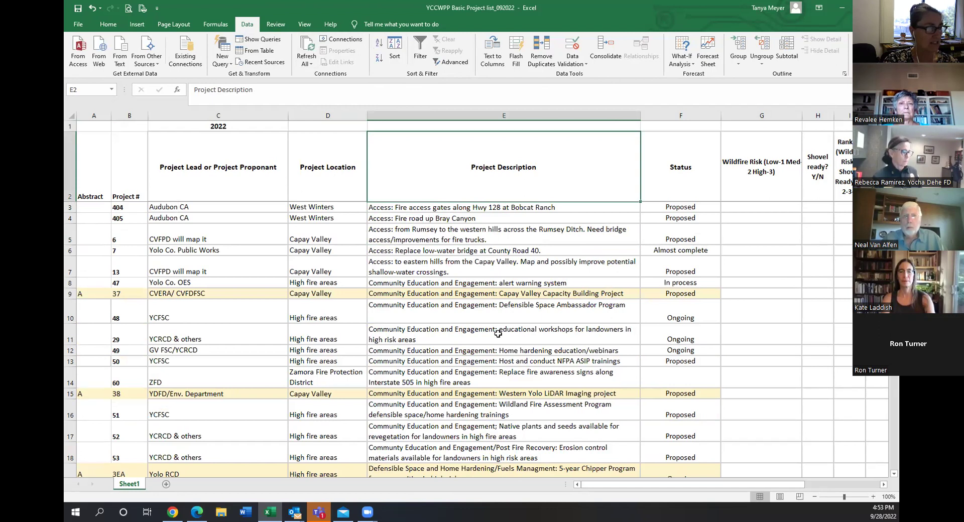
# Look through the sorted project descriptions, from Community Education and Engagement down to the Fuels Management entries
pyautogui.scroll(-1, 476, 429)
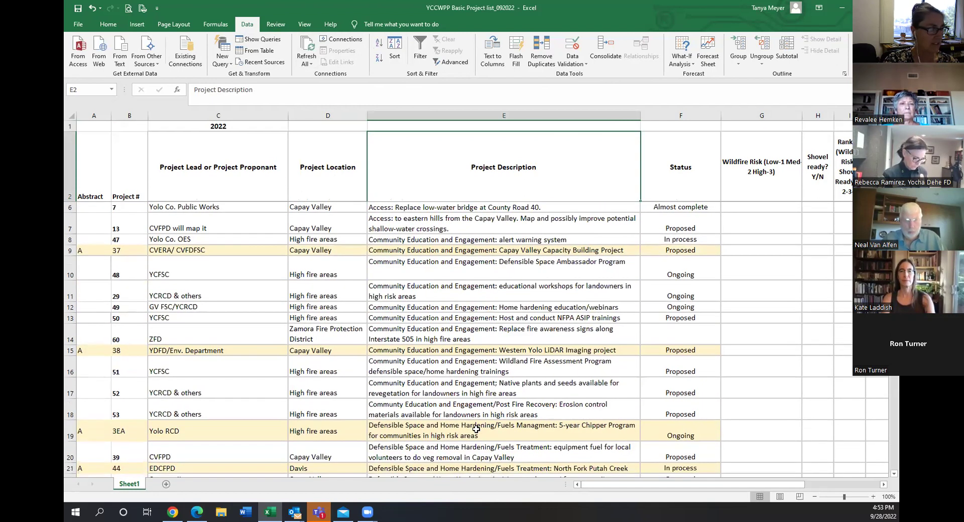
pyautogui.scroll(-2, 487, 427)
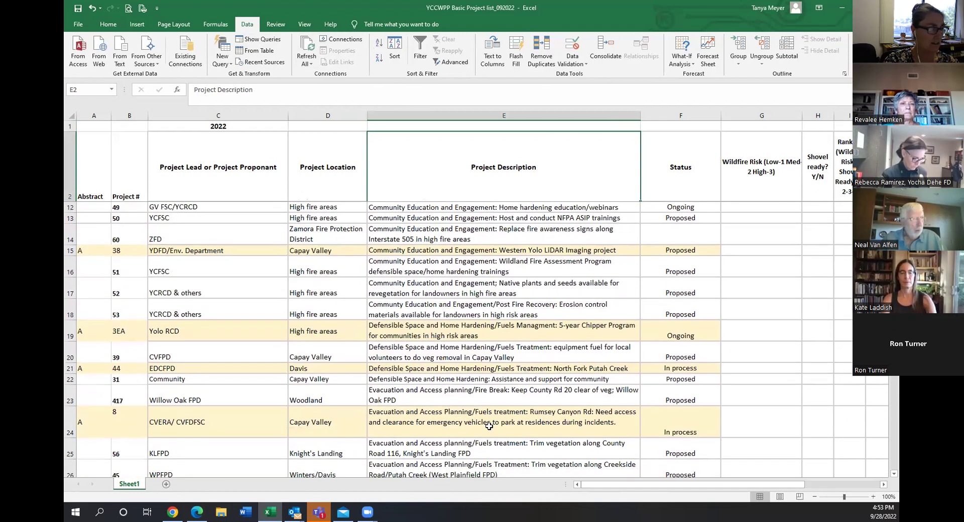
pyautogui.scroll(-1, 488, 426)
pyautogui.scroll(-4, 488, 426)
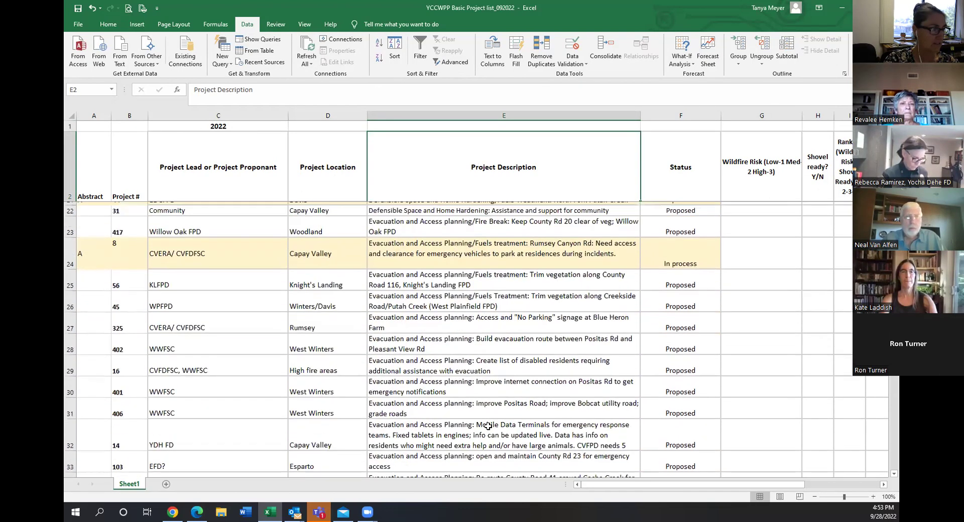
pyautogui.scroll(-2, 488, 425)
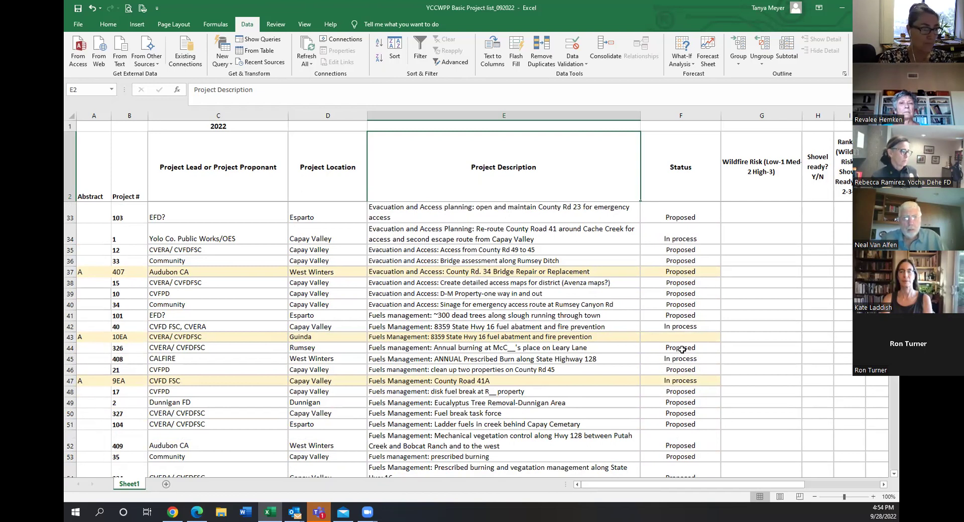
pyautogui.click(454, 394)
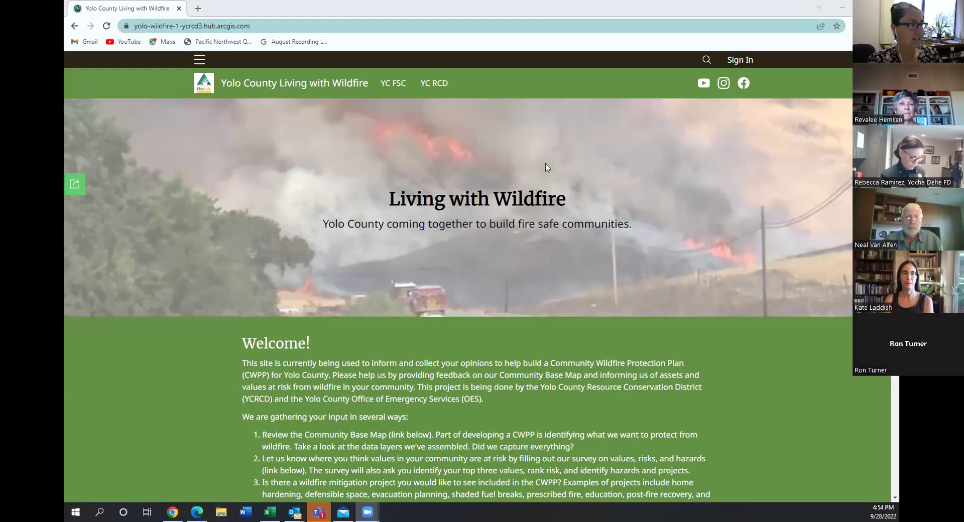
# Open the CWPP Project Submittal Form from the Yolo County Living with Wildfire site in Chrome
pyautogui.scroll(-3, 485, 417)
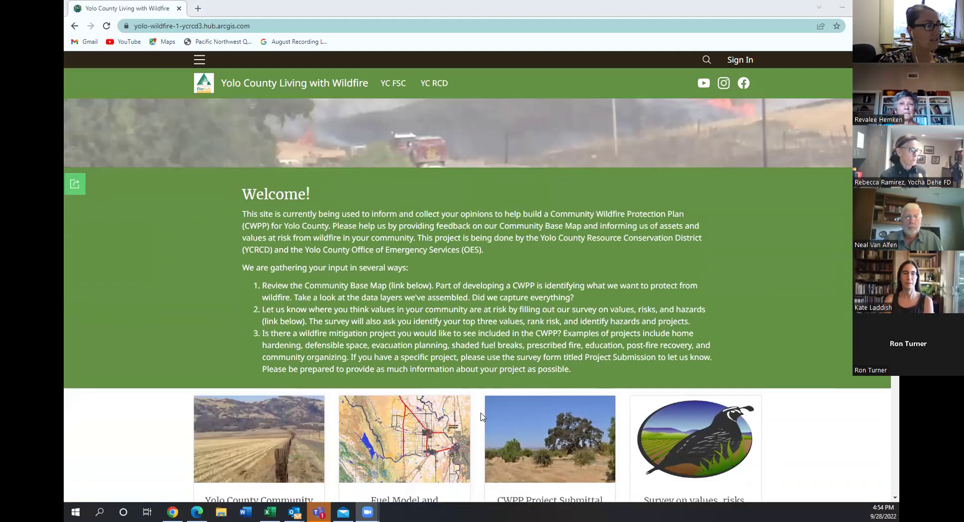
pyautogui.scroll(-3, 485, 417)
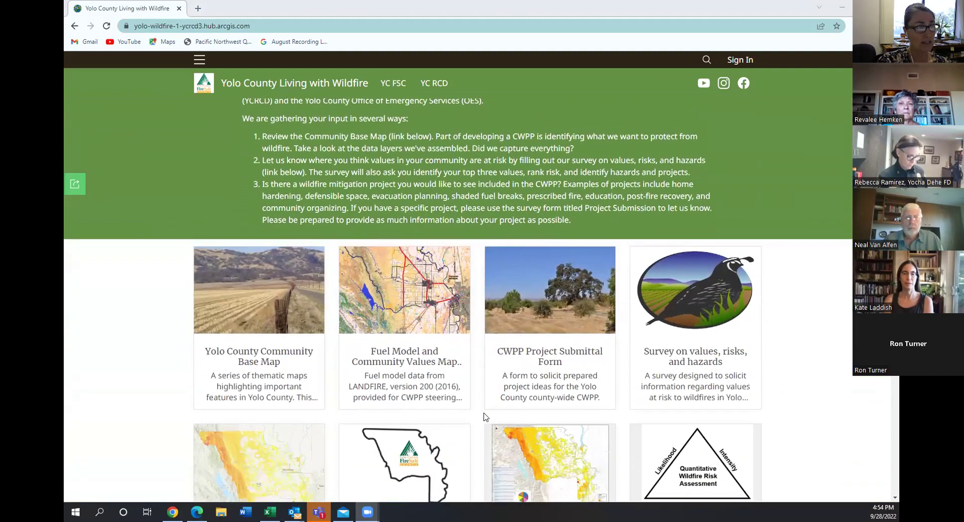
pyautogui.scroll(-1, 485, 417)
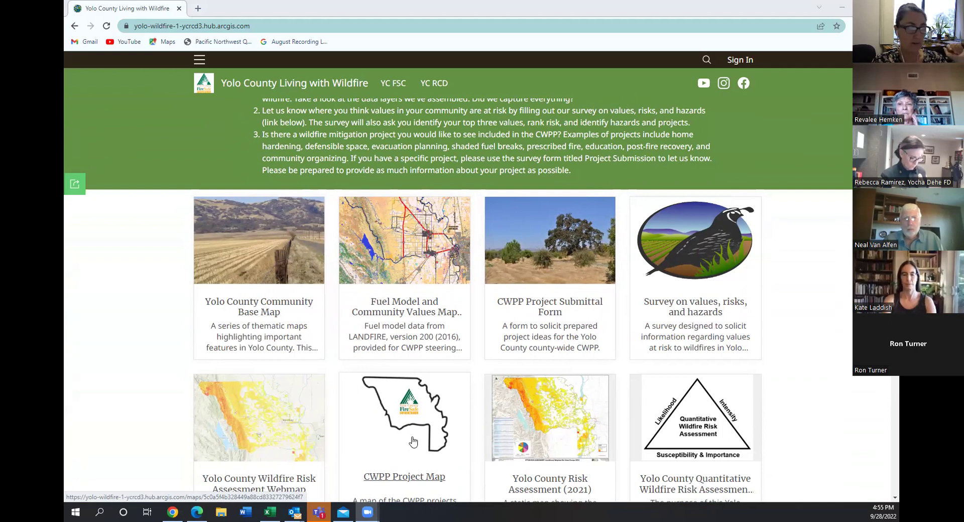
pyautogui.click(548, 304)
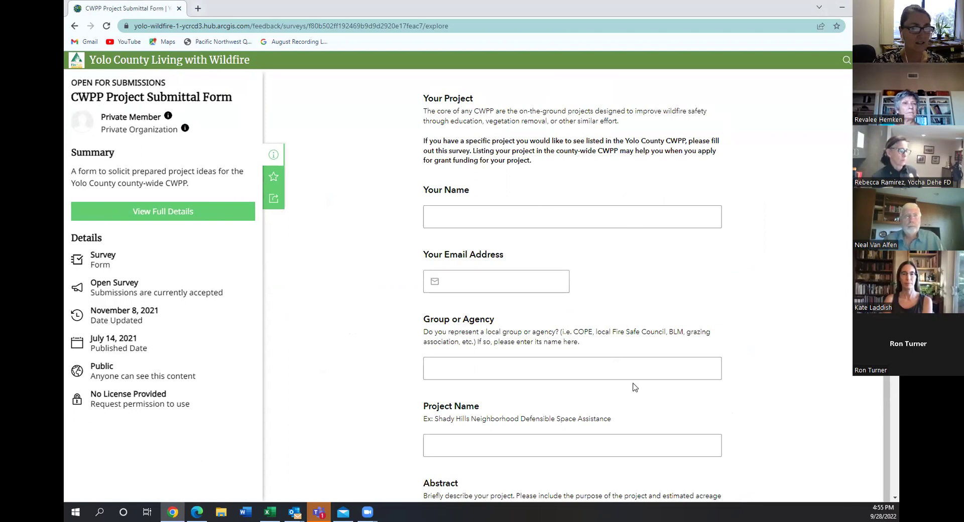
# Review the submittal form's questions on abstract, location, landowners, dates, funding and who performs the work, then return to its beginning
pyautogui.scroll(-1, 633, 390)
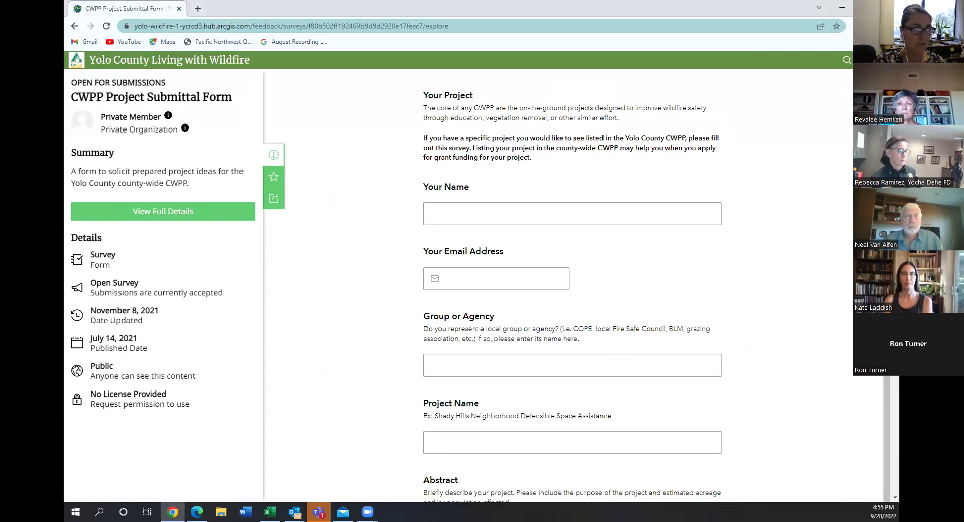
pyautogui.scroll(-3, 572, 286)
pyautogui.scroll(-4, 573, 286)
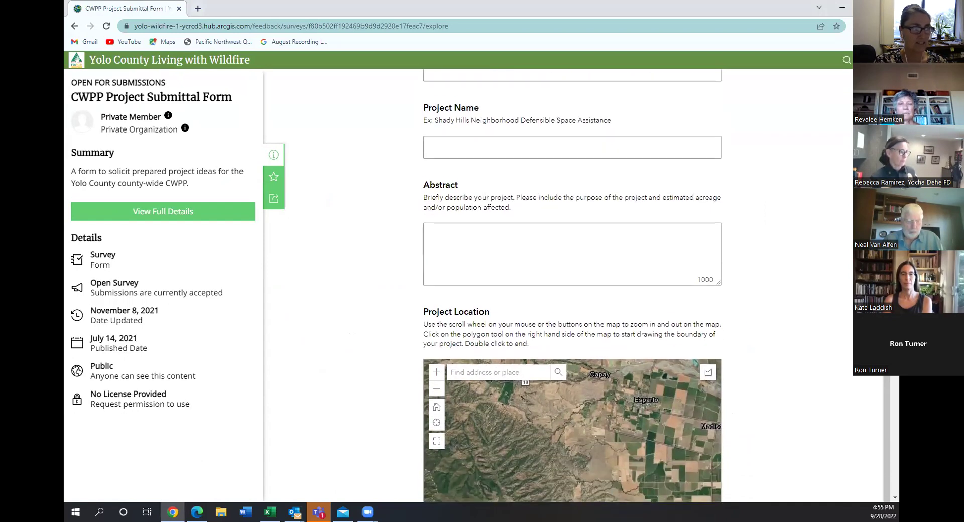
pyautogui.scroll(-4, 572, 287)
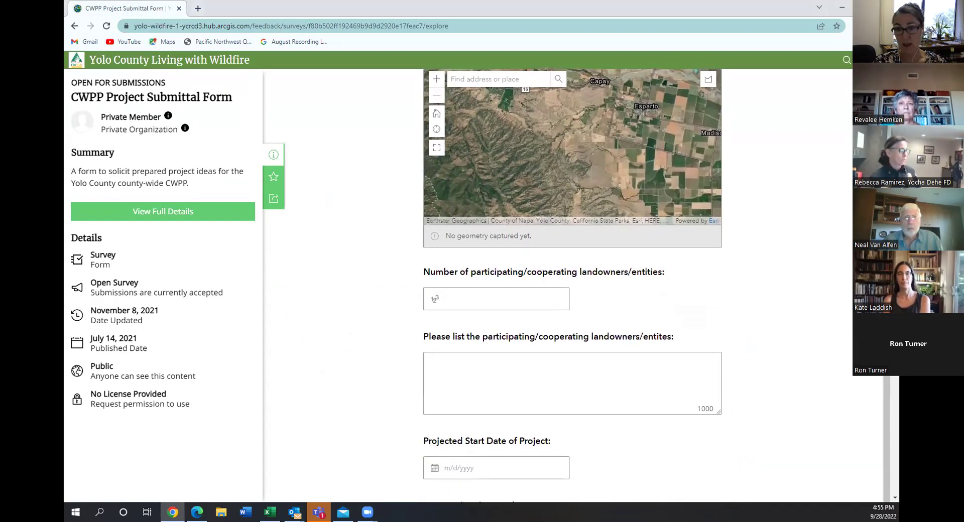
pyautogui.scroll(-8, 886, 420)
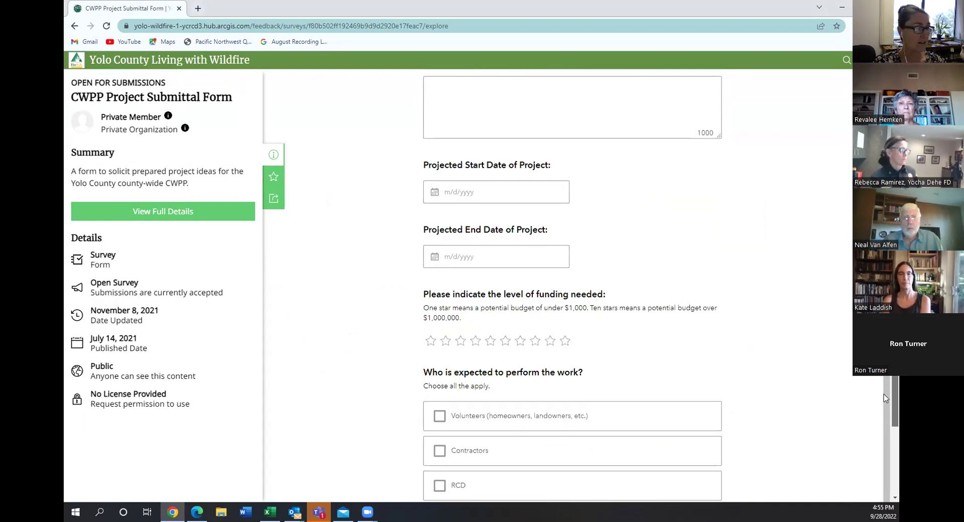
pyautogui.moveTo(886, 420); pyautogui.dragTo(885, 101)
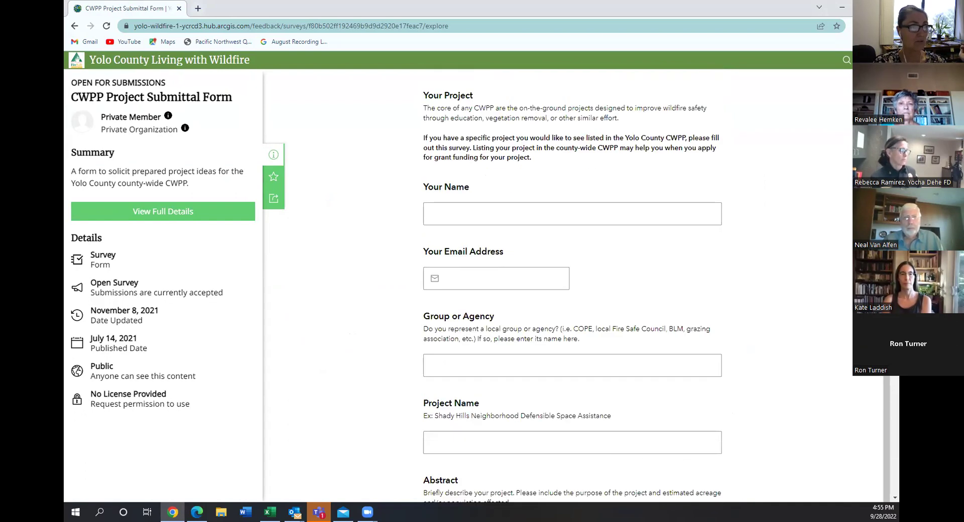